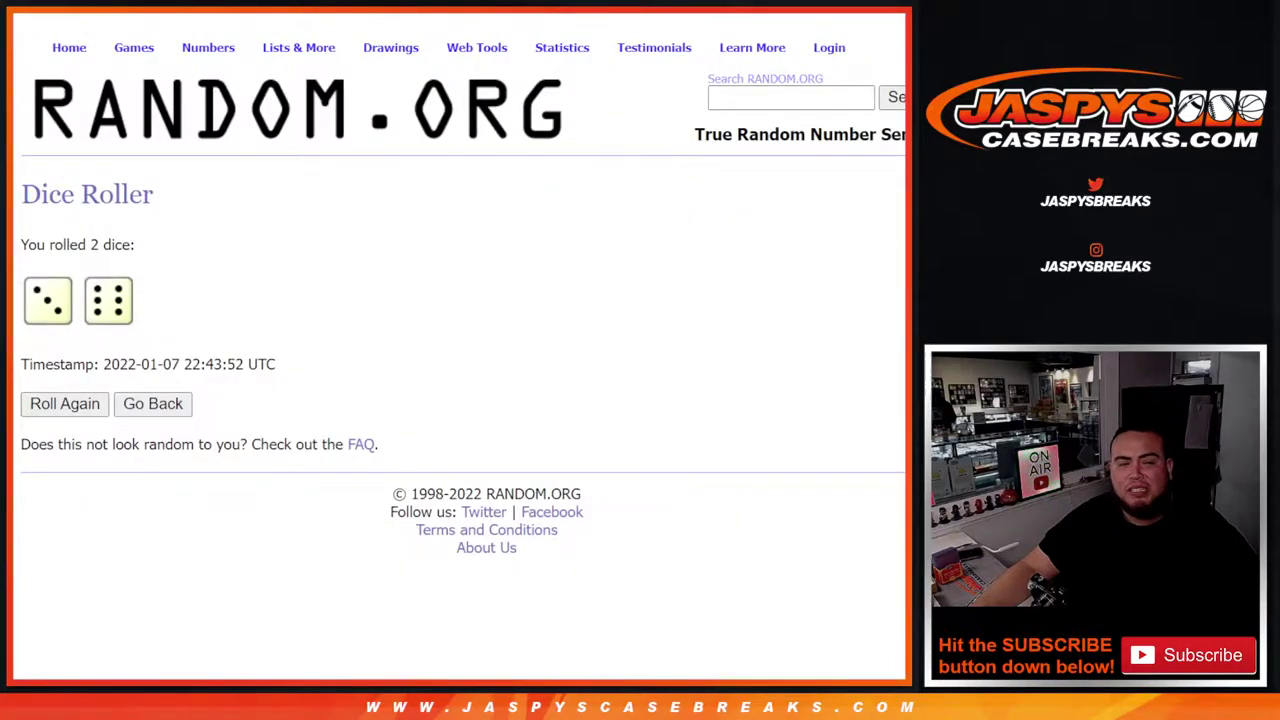
# Step: Shuffle the list of NBA teams in the List Randomizer repeatedly until it has been randomized 9 times
pyautogui.hotkey('ctrl', 'Tab')
pyautogui.scroll(-3, 505, 152)
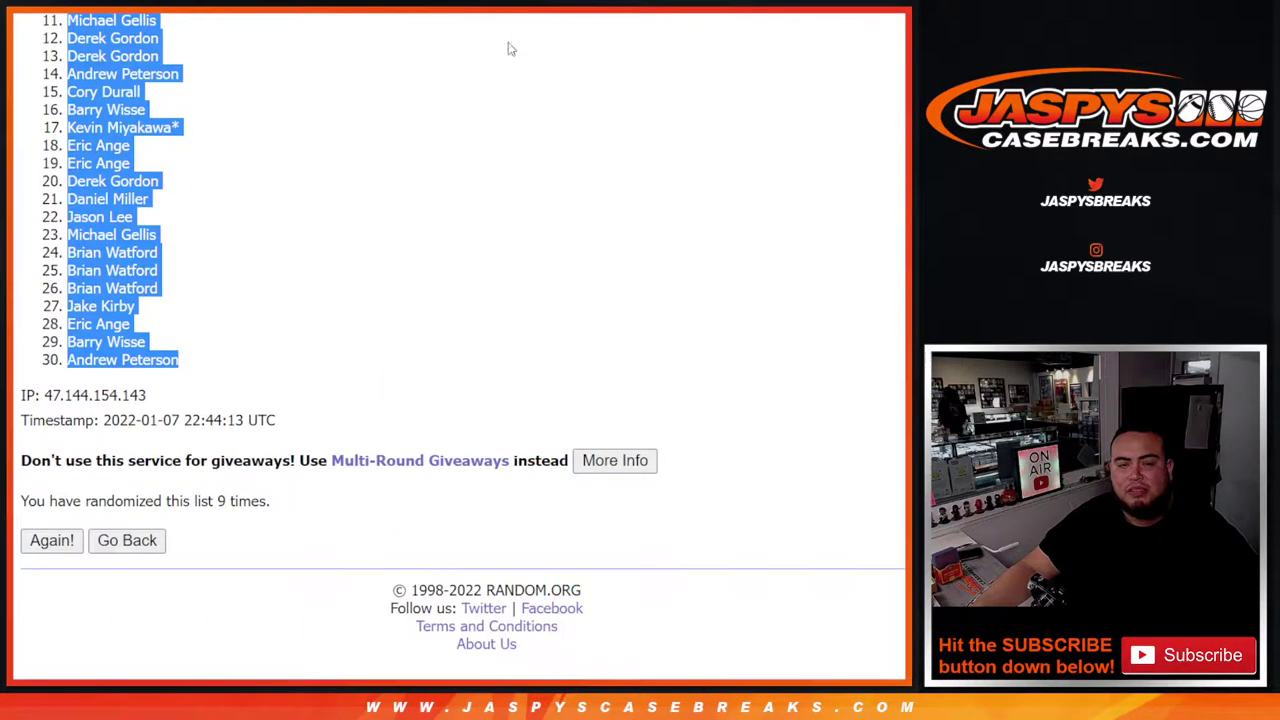
pyautogui.hotkey('ctrl', 'Tab')
pyautogui.scroll(-2, 585, 303)
pyautogui.click(50, 549)
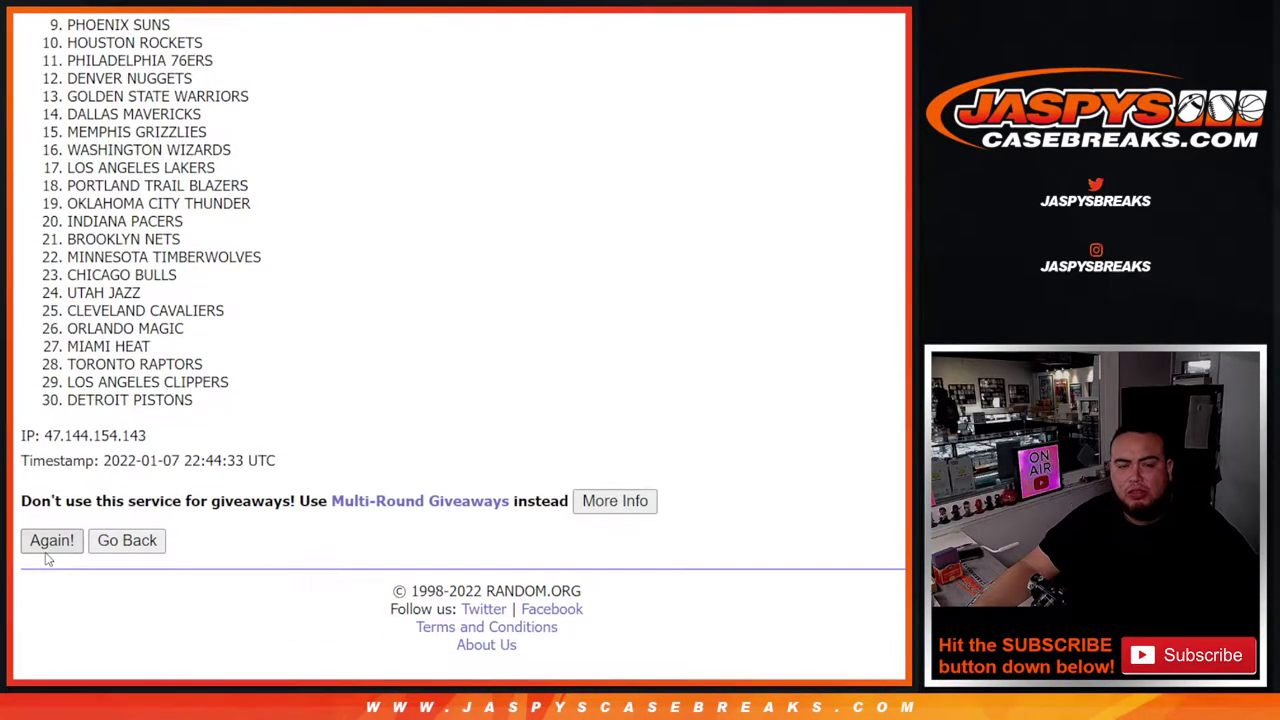
pyautogui.click(46, 555)
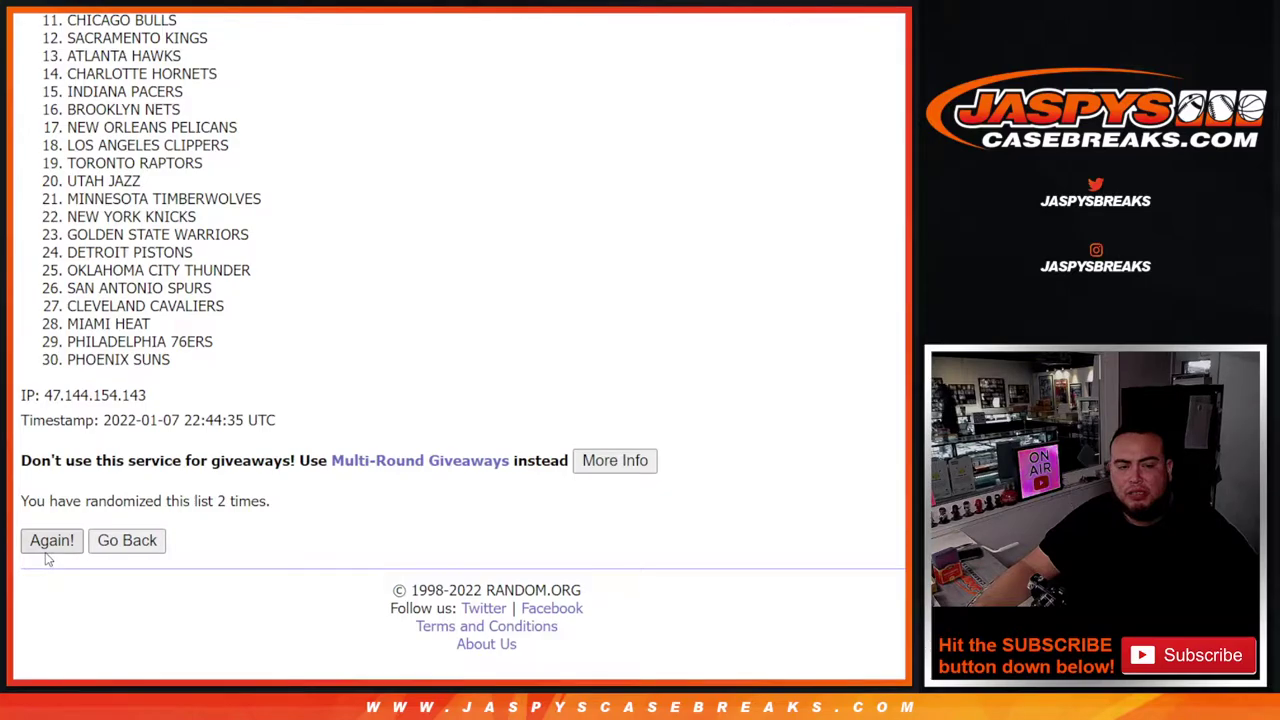
pyautogui.click(46, 555)
pyautogui.click(46, 555)
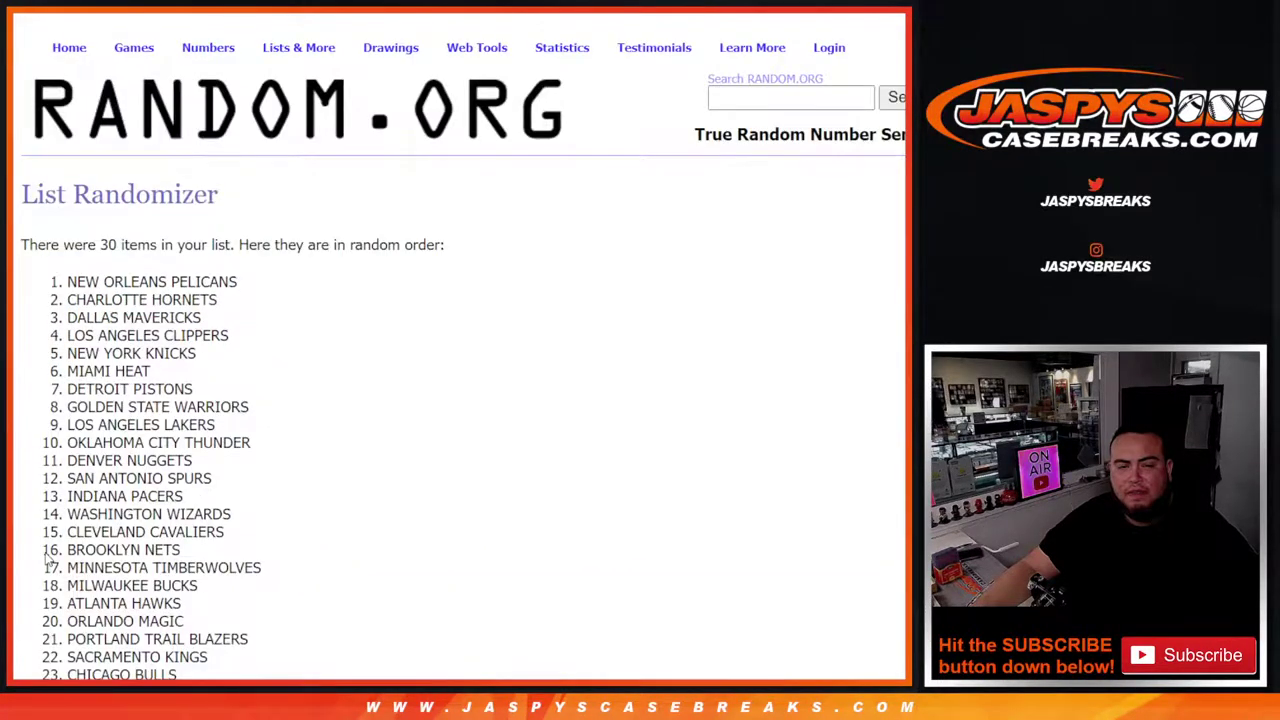
pyautogui.click(46, 556)
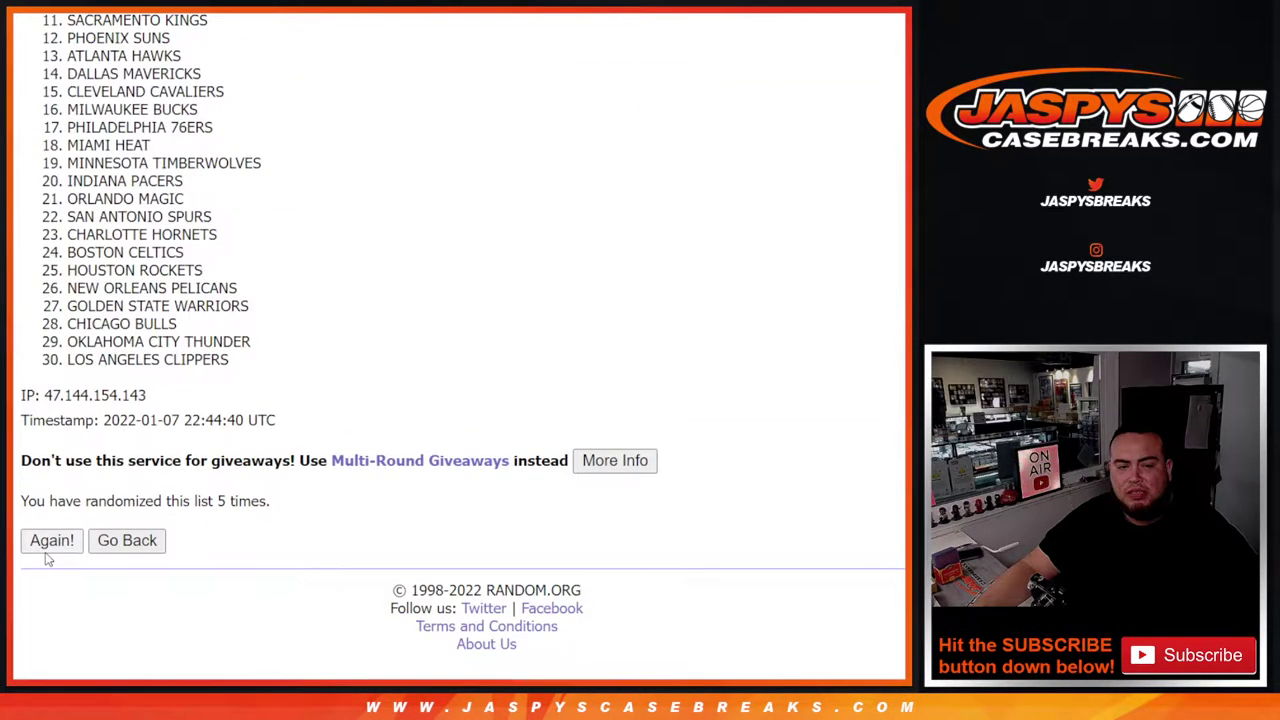
pyautogui.click(46, 555)
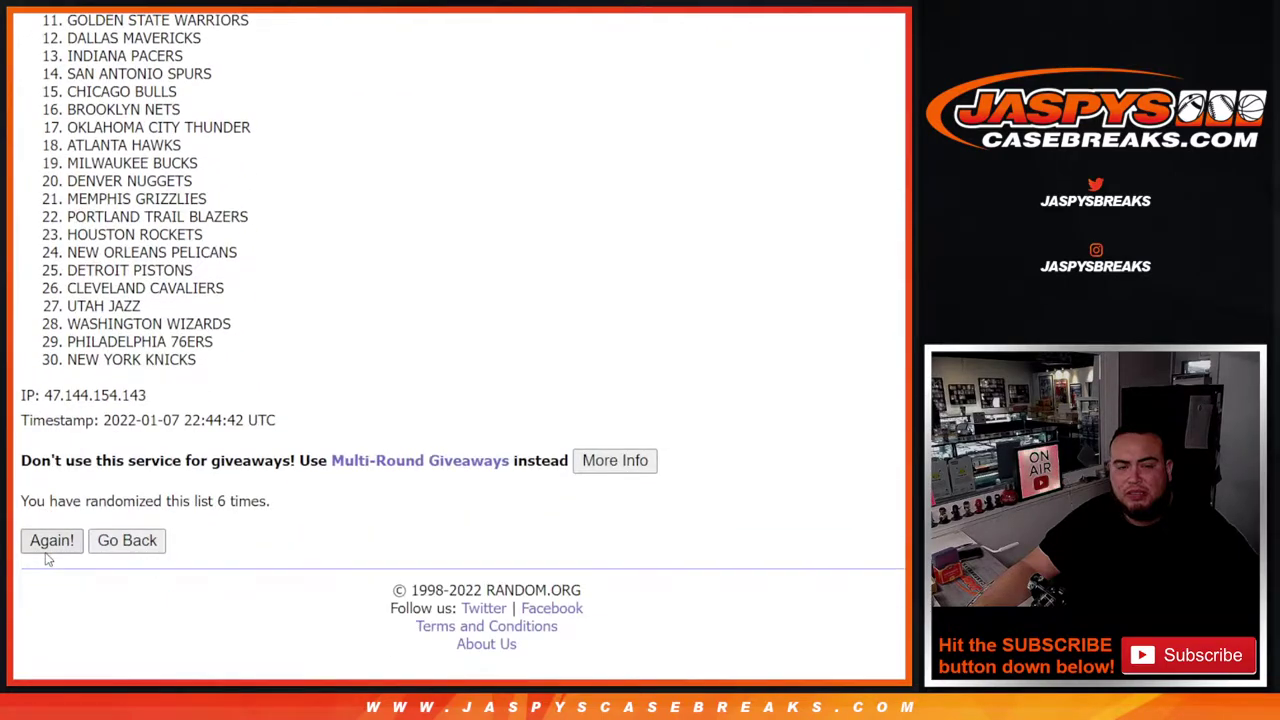
pyautogui.click(46, 555)
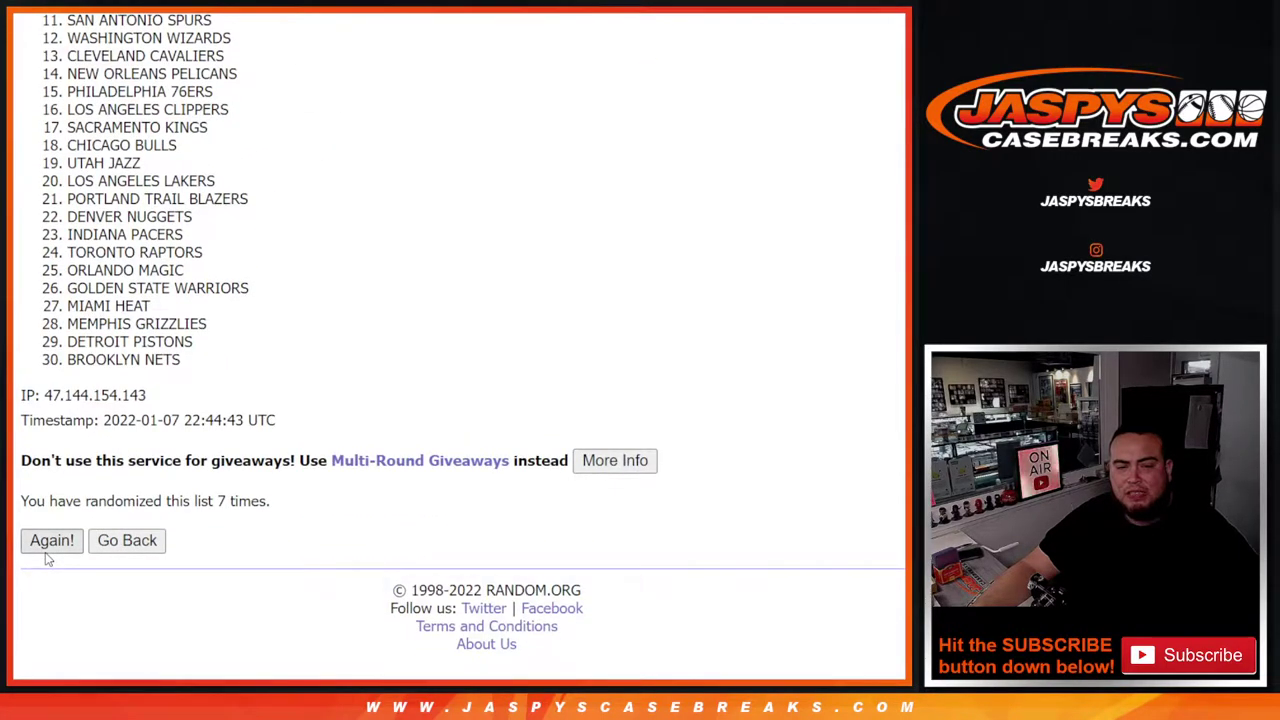
pyautogui.click(46, 557)
pyautogui.click(47, 557)
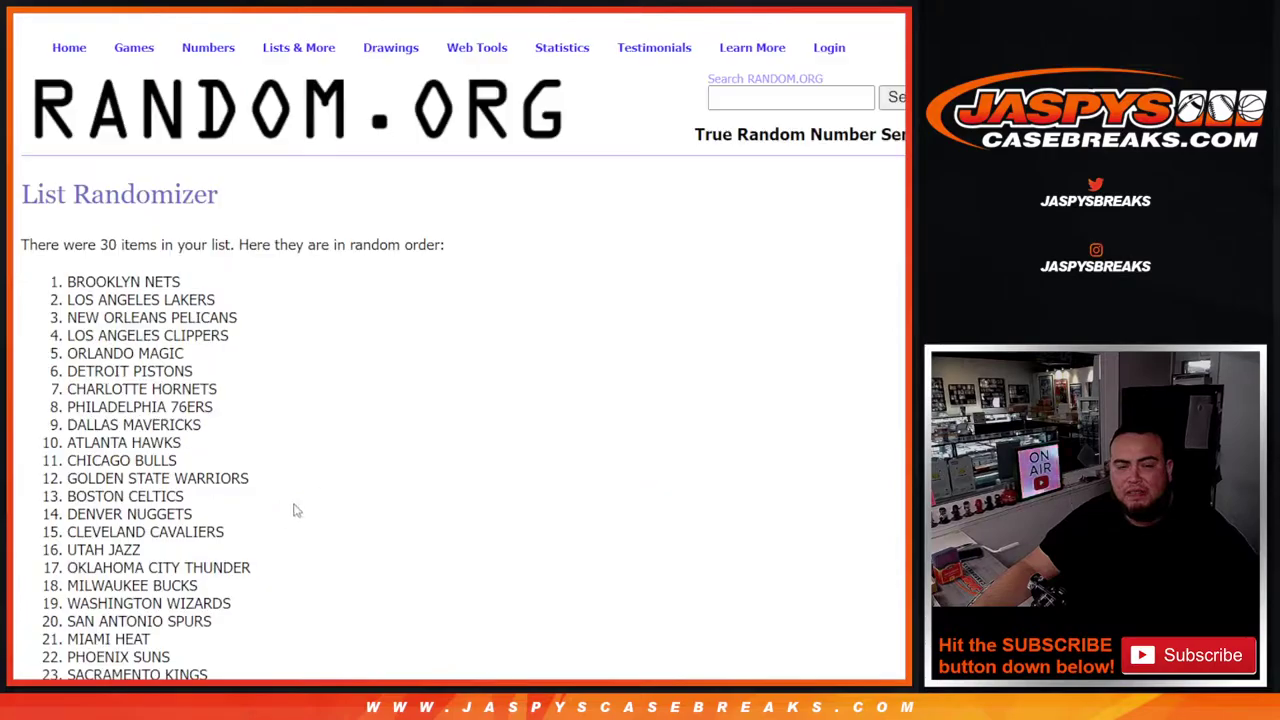
pyautogui.scroll(-2, 241, 541)
# Step: Copy the 30 randomized team names and paste them into the Google Sheets break sheet from cell B1, beside the participants' names
pyautogui.hotkey('ctrl', 'Tab')
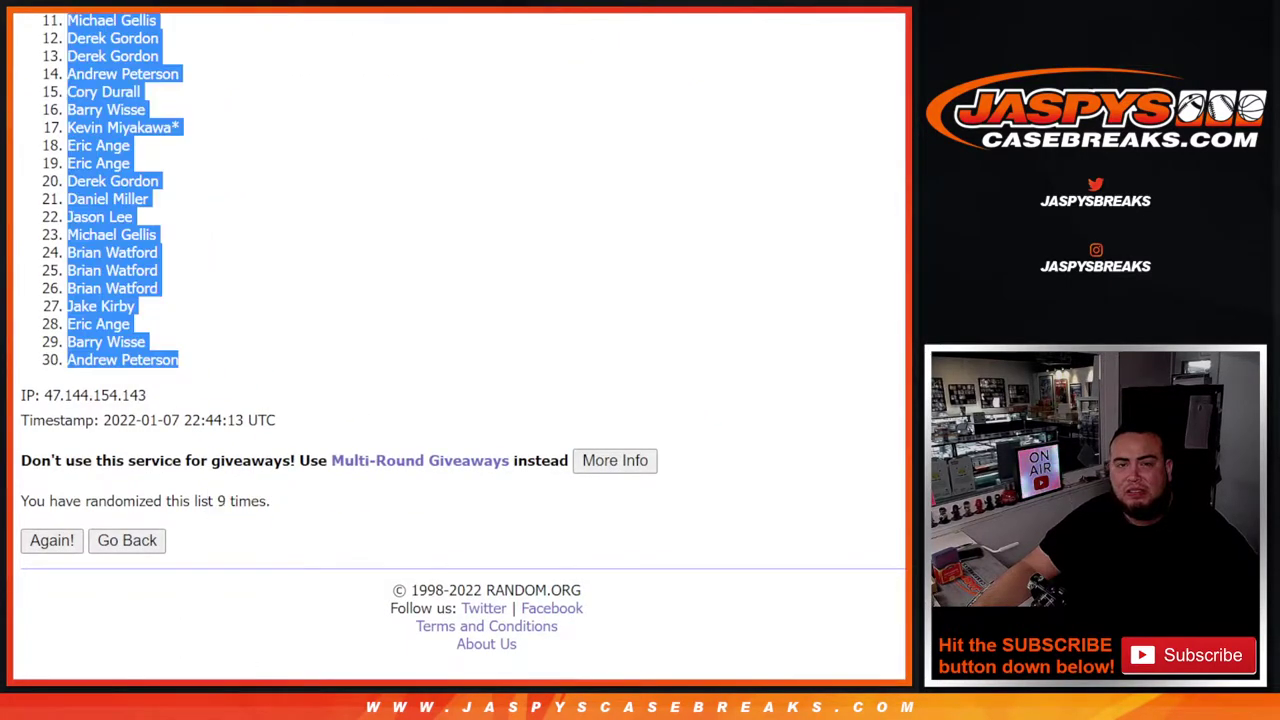
pyautogui.hotkey('ctrl', 'shift', 'Tab')
pyautogui.scroll(5, 460, 206)
pyautogui.moveTo(55, 277); pyautogui.dragTo(242, 490)
pyautogui.hotkey('ctrl', 'c')
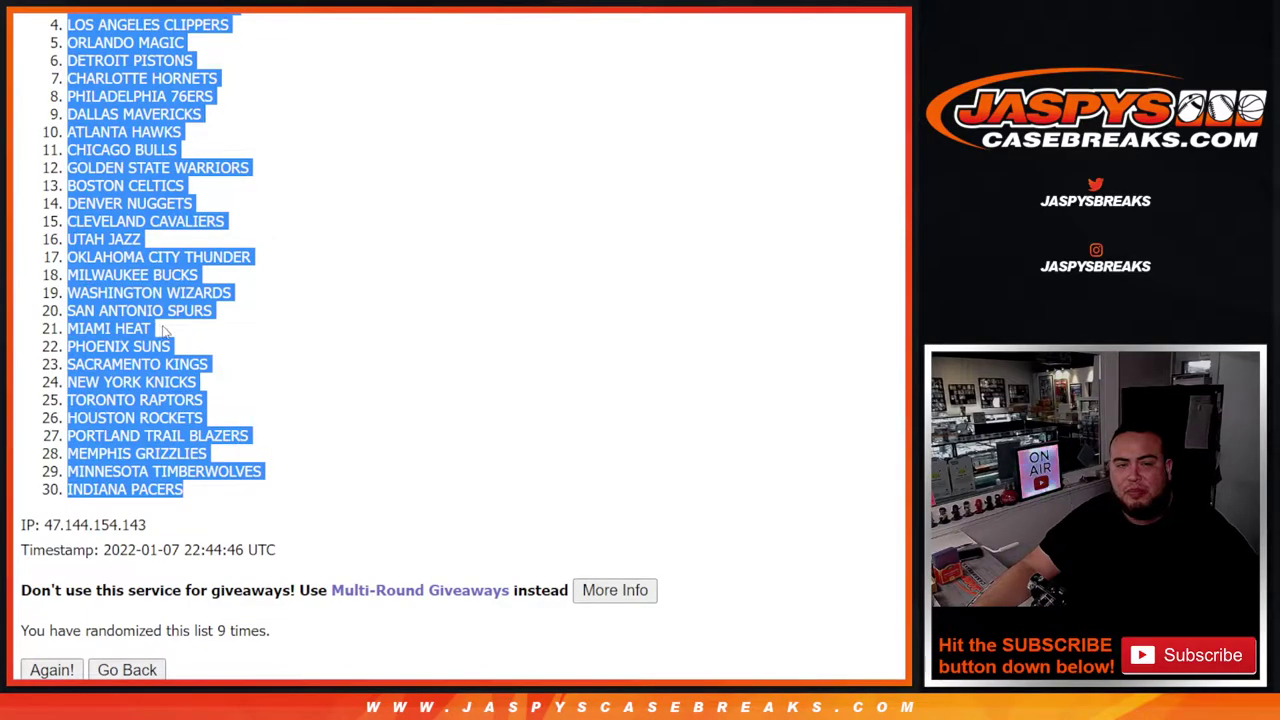
pyautogui.hotkey('ctrl', 'Tab')
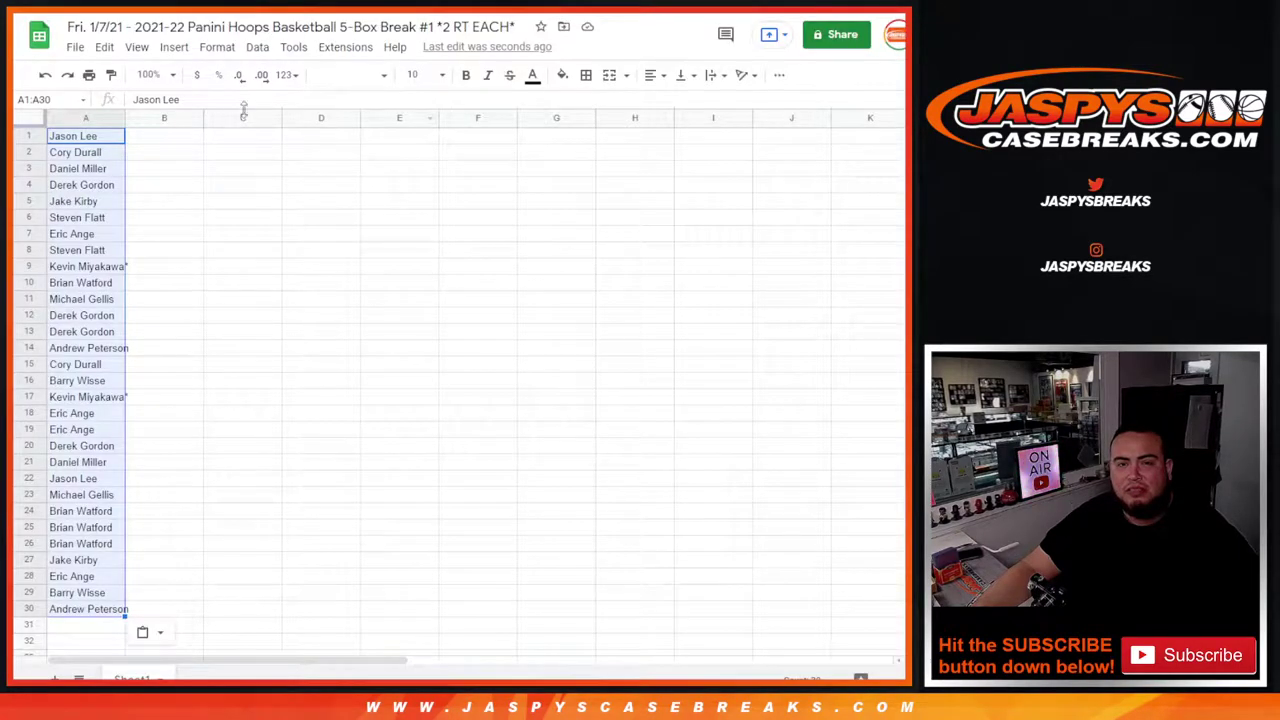
pyautogui.click(168, 142)
pyautogui.hotkey('ctrl', 'v')
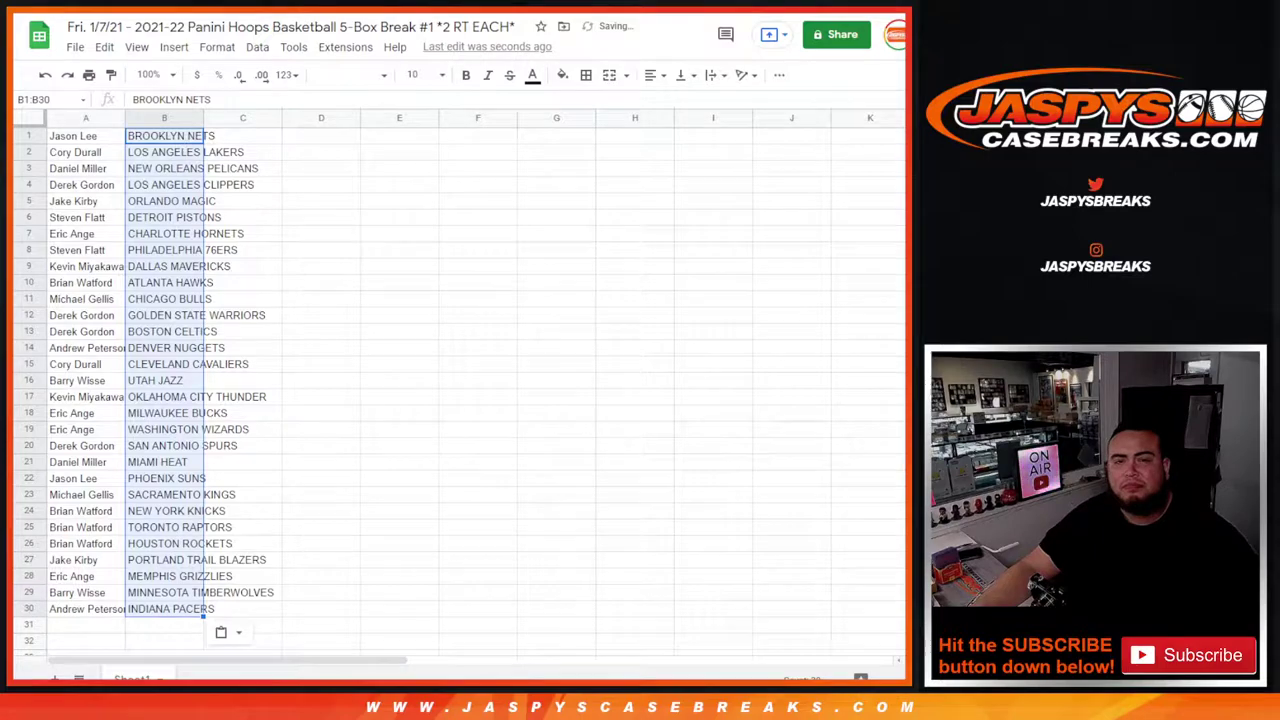
# Step: Set the whole sheet's font size to 14 and widen columns A and B to fit their names
pyautogui.hotkey('ctrl', 'shift', 'Tab')
pyautogui.hotkey('ctrl', 'Tab')
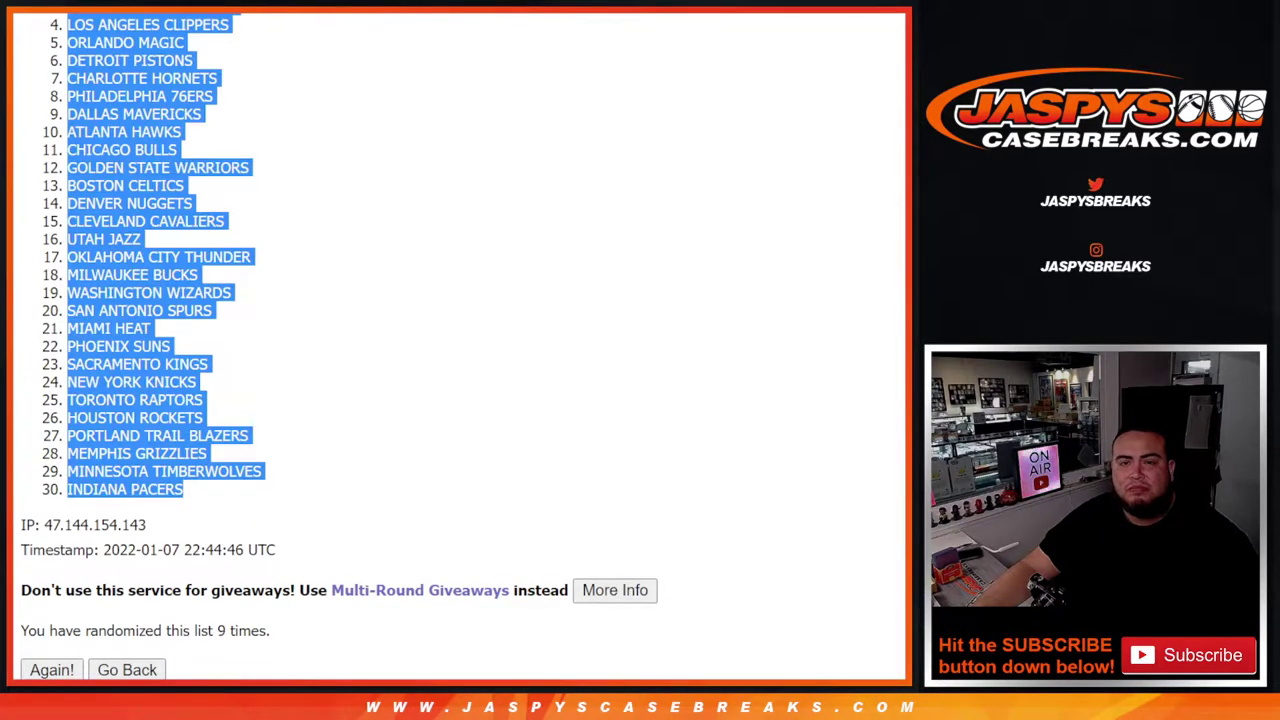
pyautogui.hotkey('ctrl', 'Tab')
pyautogui.click(31, 118)
pyautogui.click(403, 77)
pyautogui.click(414, 275)
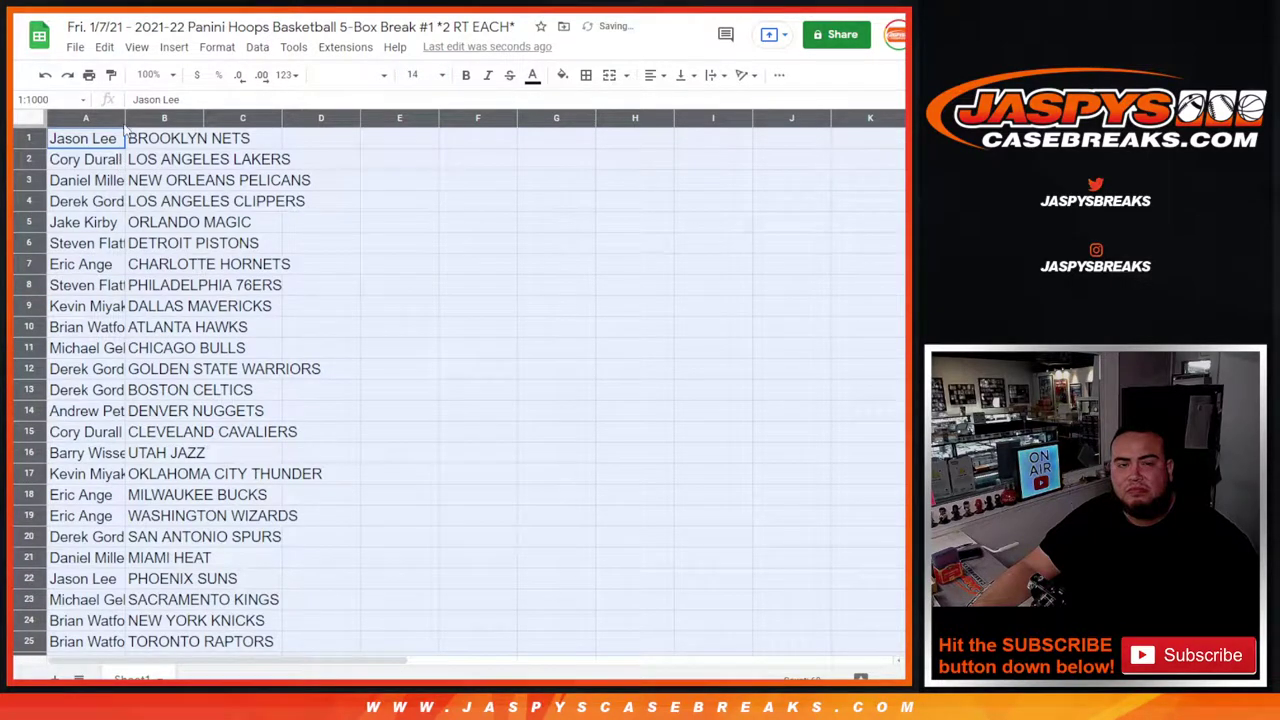
pyautogui.moveTo(125, 118); pyautogui.dragTo(163, 118)
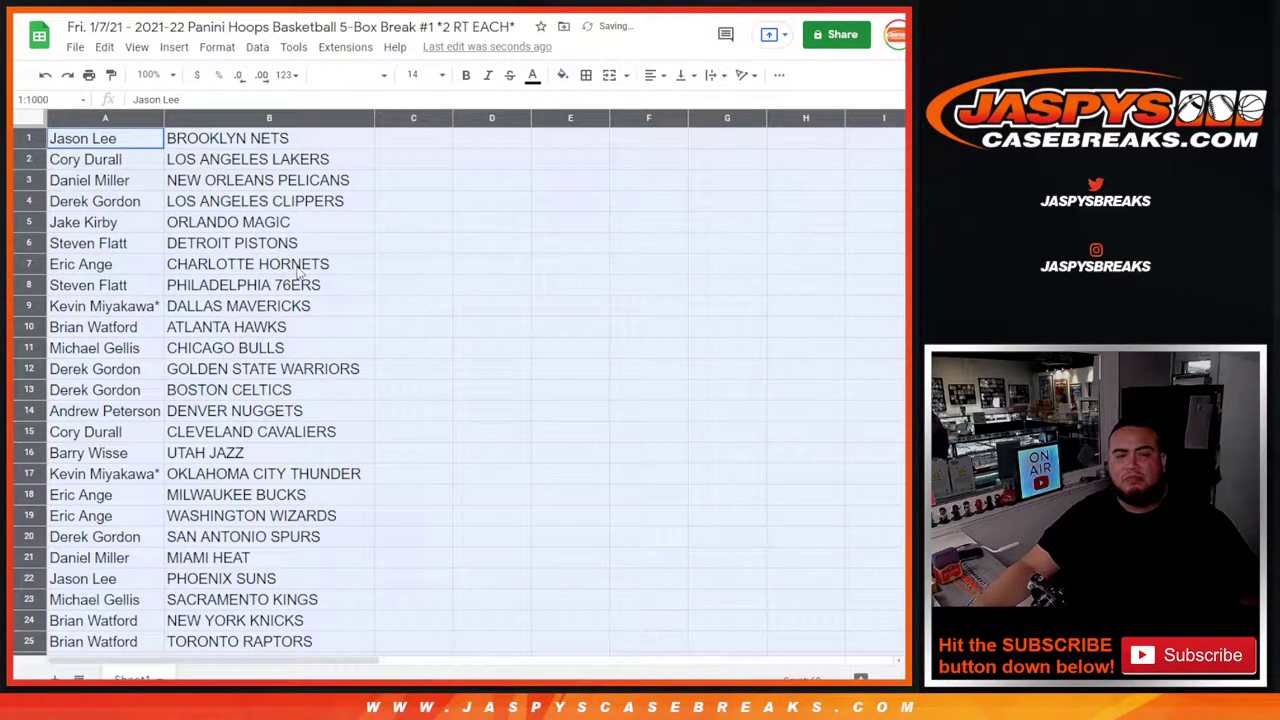
pyautogui.scroll(-3, 372, 340)
pyautogui.scroll(3, 372, 340)
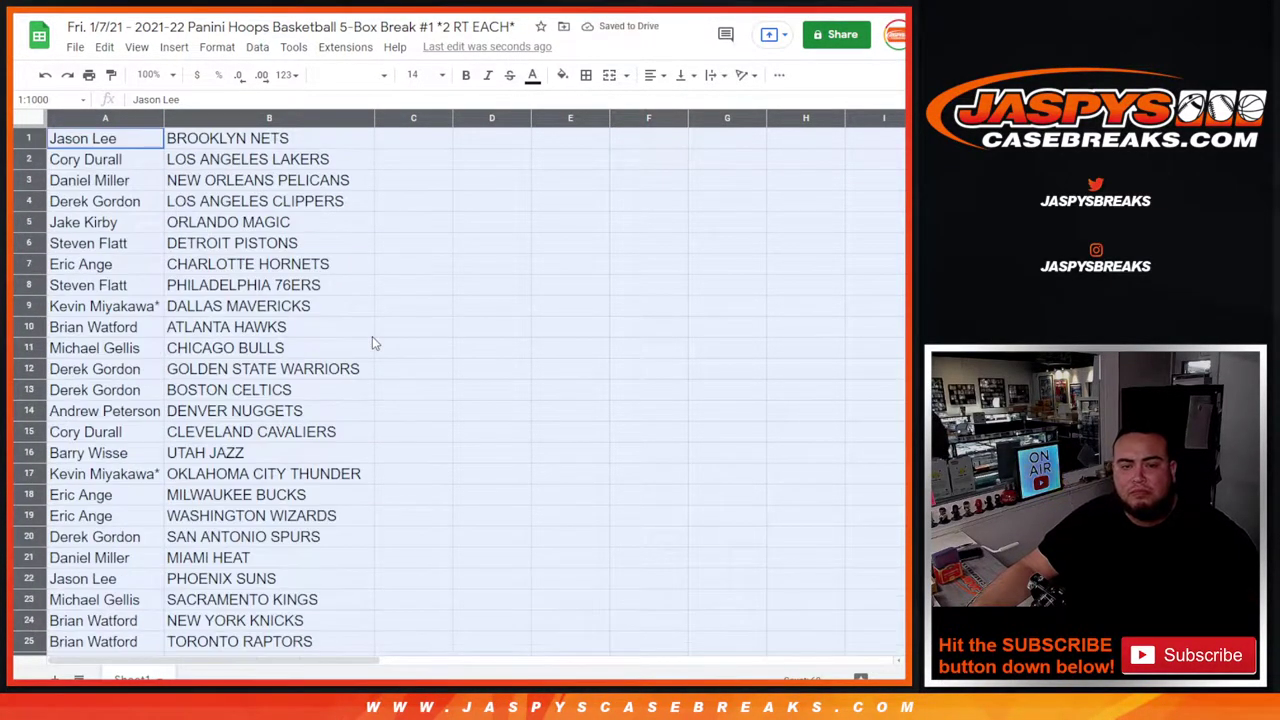
# Step: Go through rows 1 to 30 one at a time, reading each participant's assigned team
pyautogui.click(28, 138)
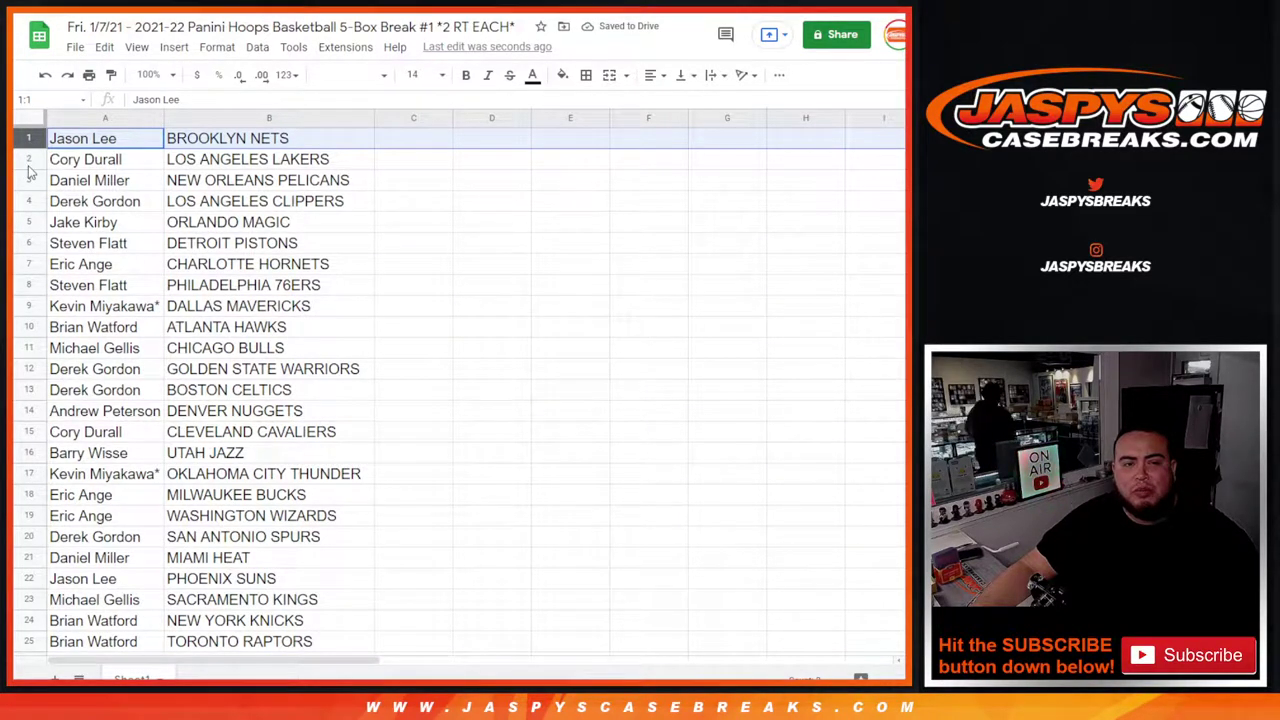
pyautogui.click(28, 160)
pyautogui.click(28, 181)
pyautogui.click(28, 201)
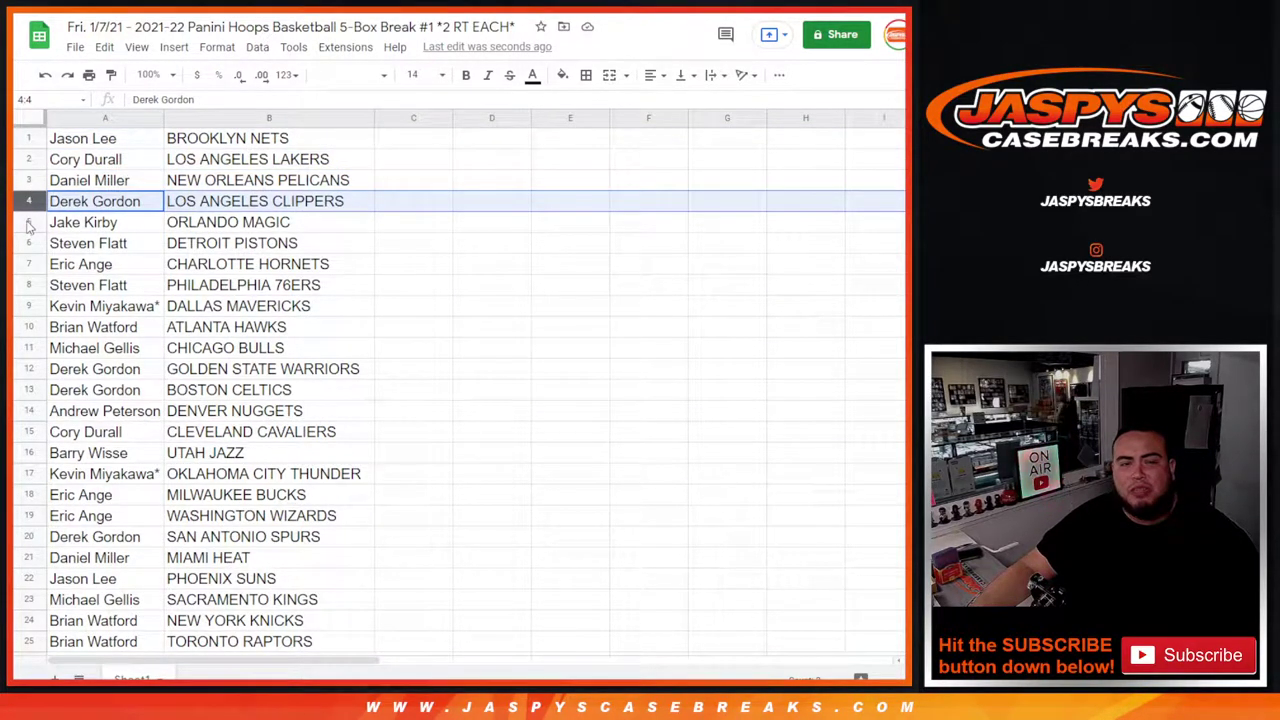
pyautogui.click(28, 222)
pyautogui.click(28, 243)
pyautogui.click(32, 264)
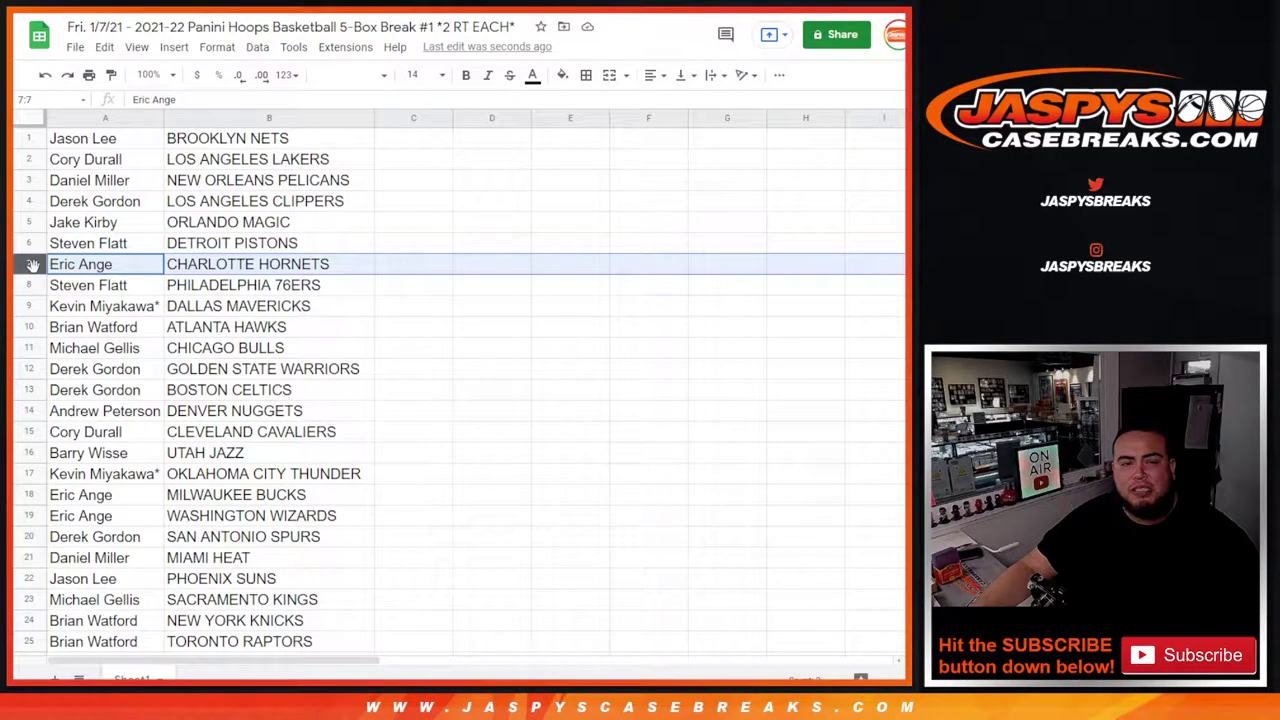
pyautogui.click(31, 284)
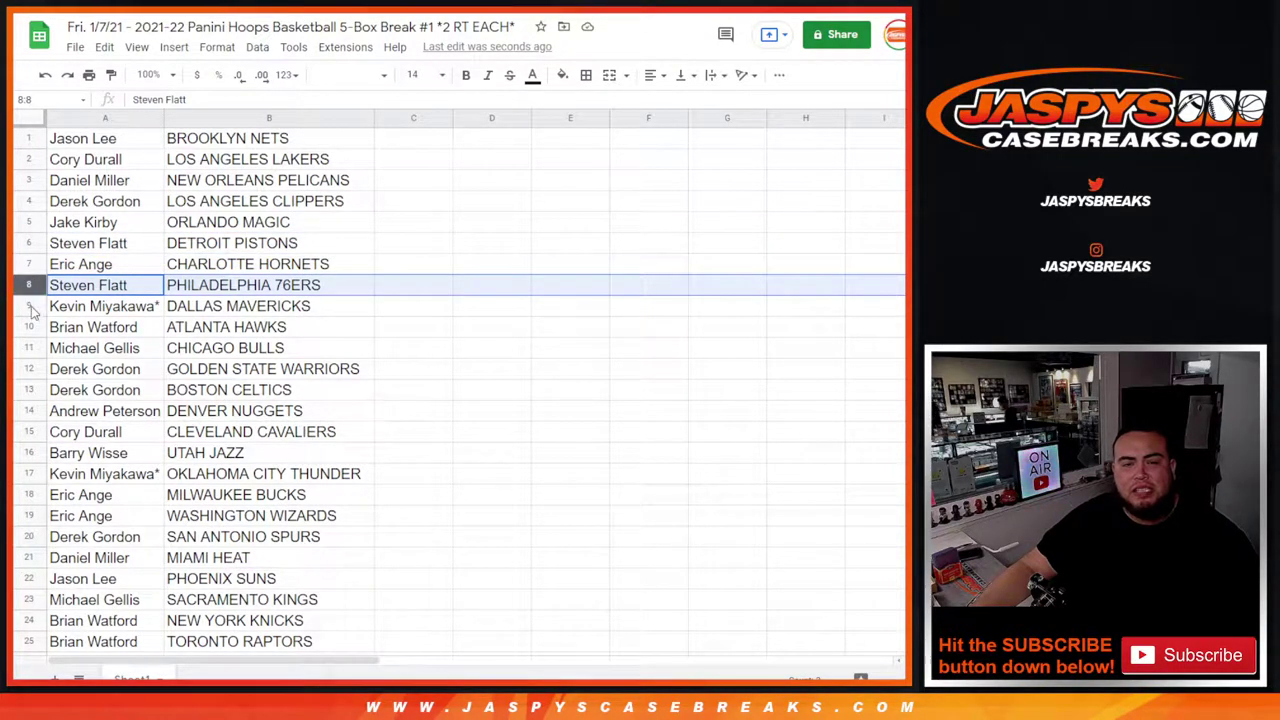
pyautogui.click(30, 306)
pyautogui.click(30, 327)
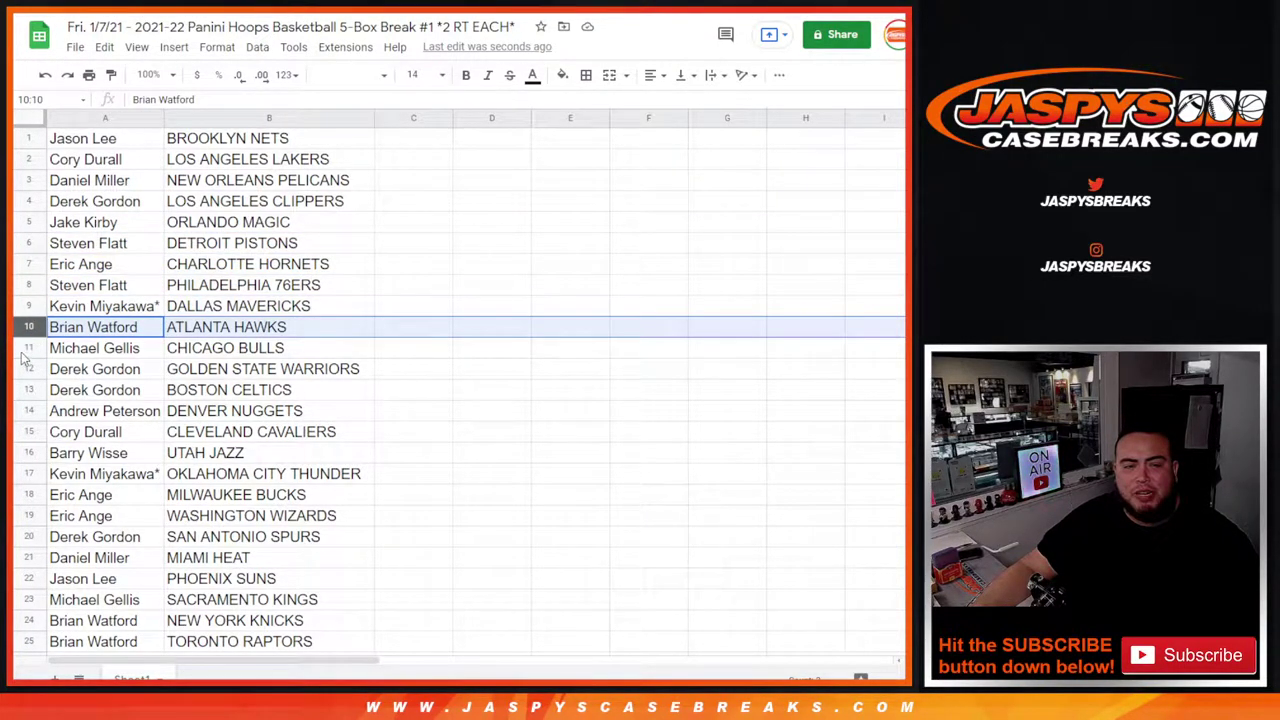
pyautogui.click(29, 348)
pyautogui.click(29, 369)
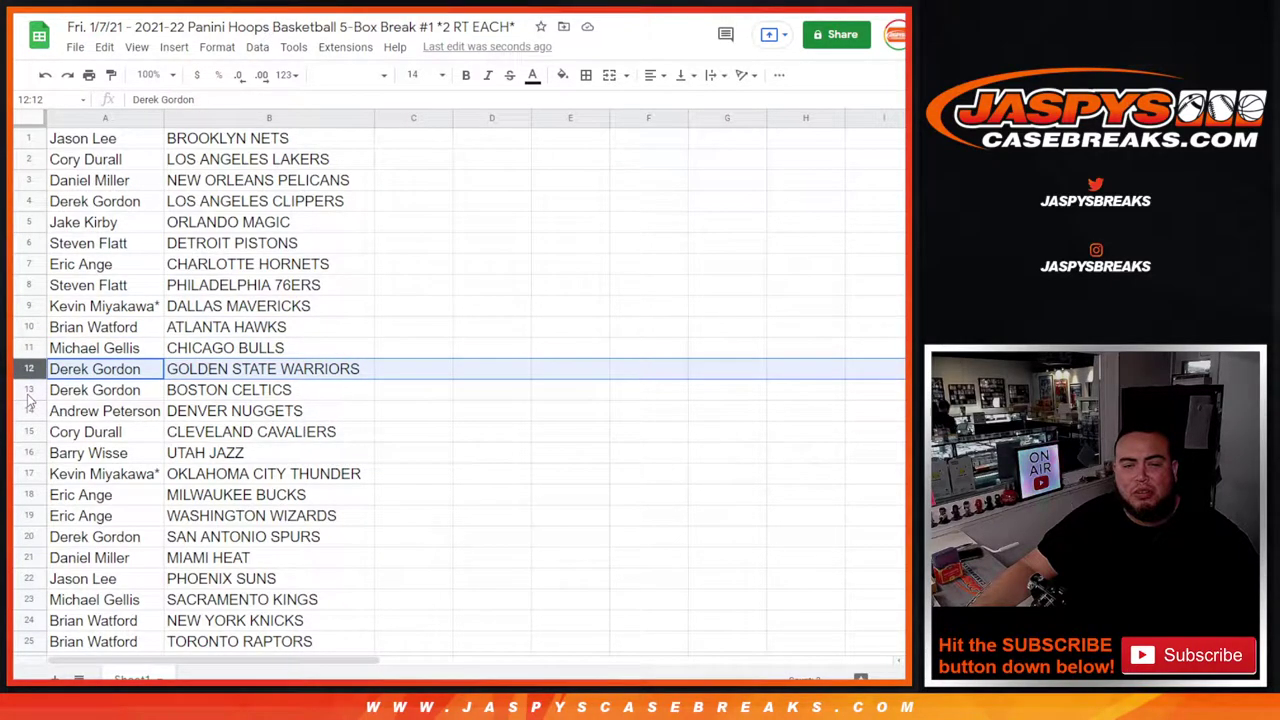
pyautogui.click(29, 390)
pyautogui.click(28, 411)
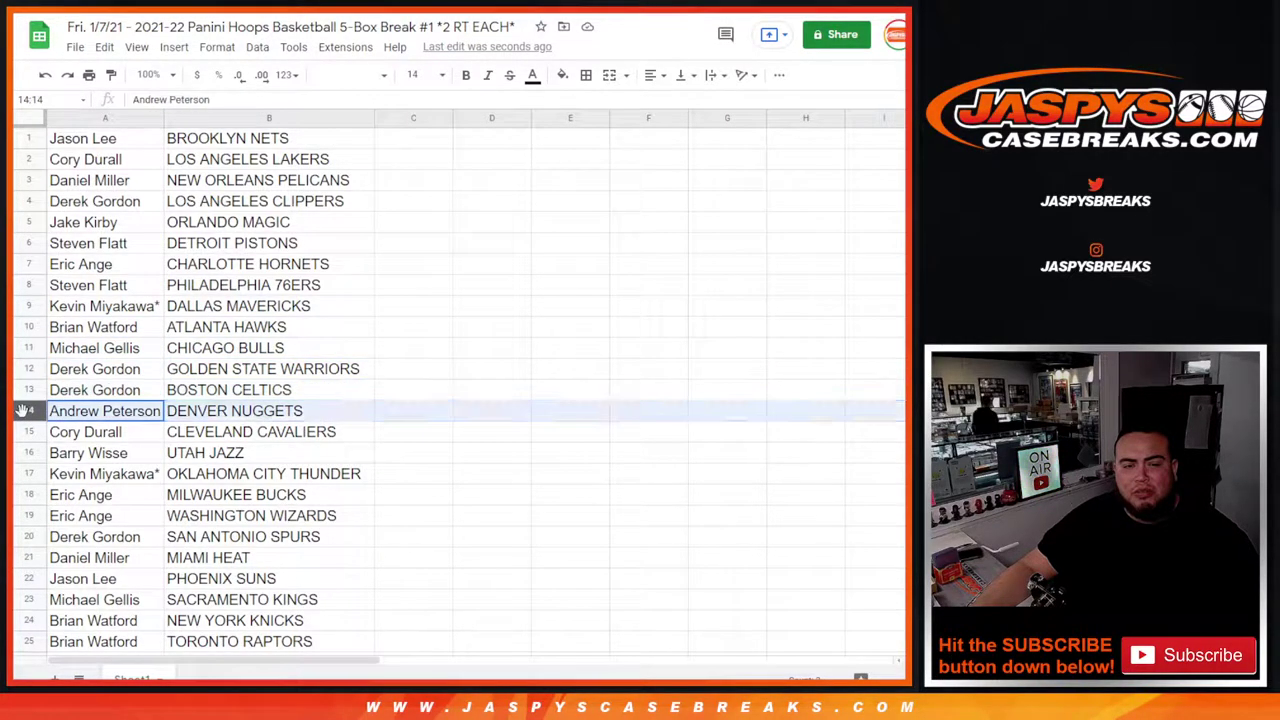
pyautogui.click(28, 432)
pyautogui.click(20, 453)
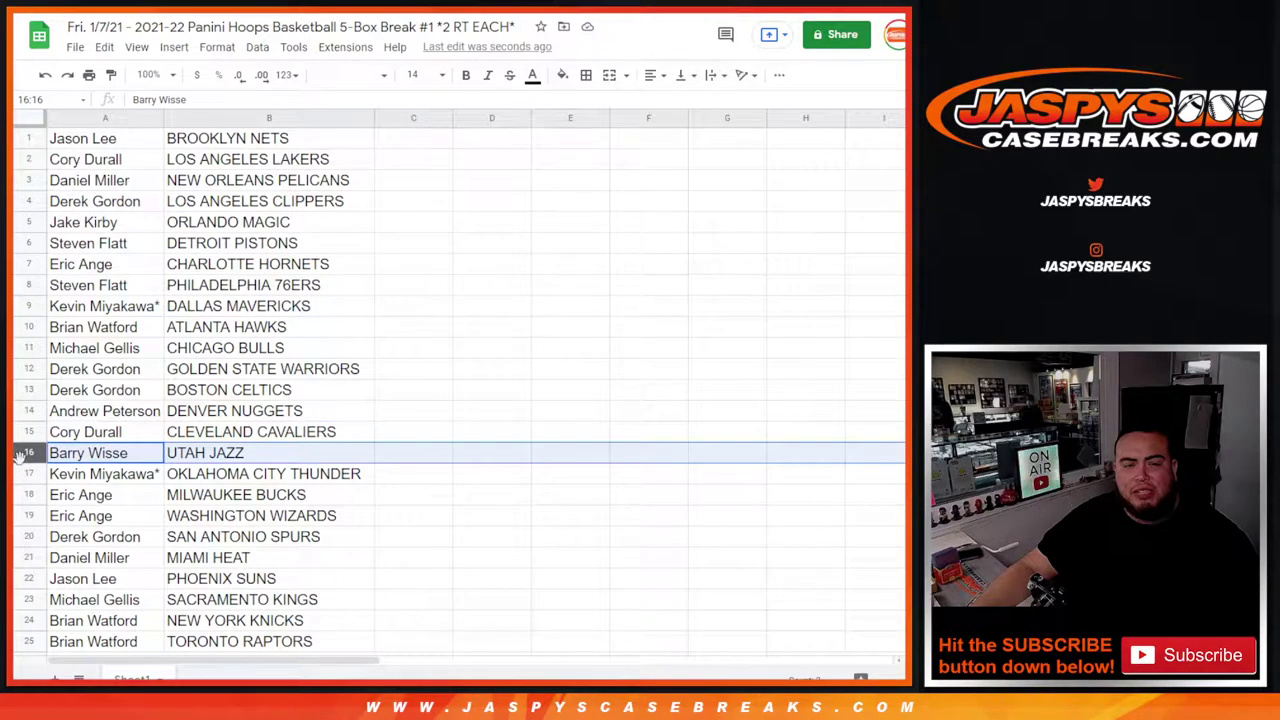
pyautogui.click(24, 474)
pyautogui.click(28, 497)
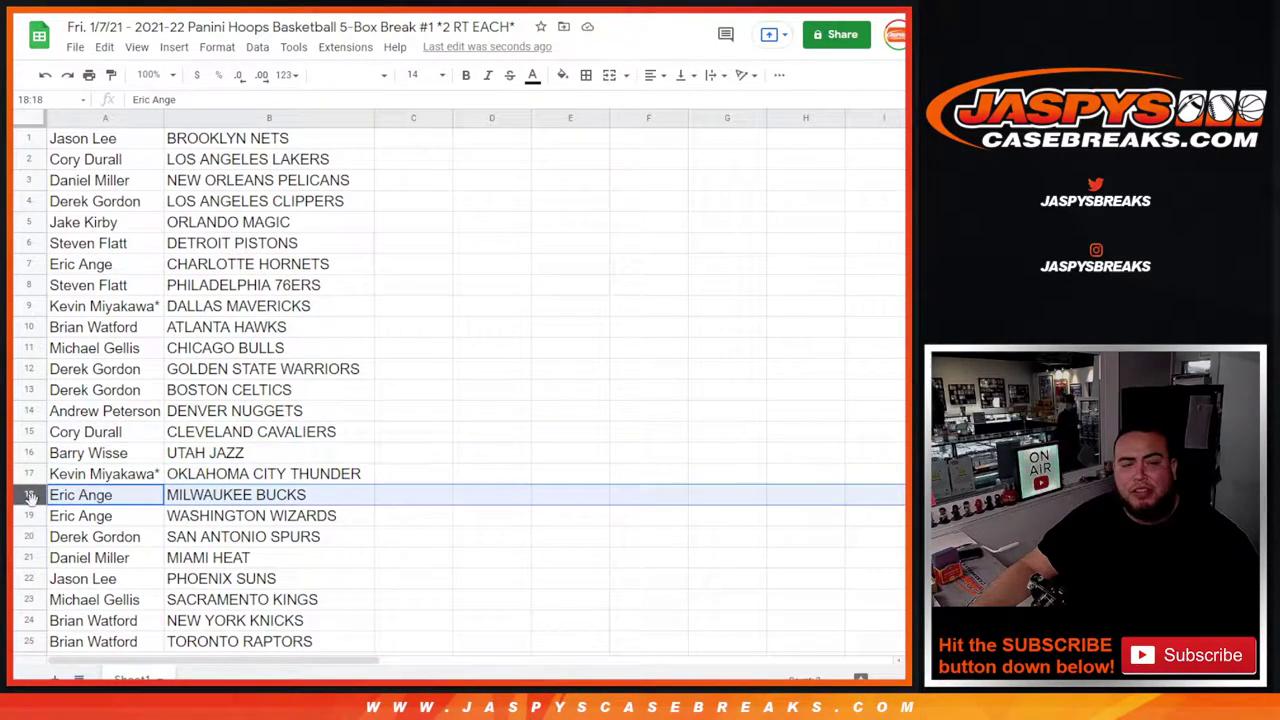
pyautogui.scroll(-3, 127, 375)
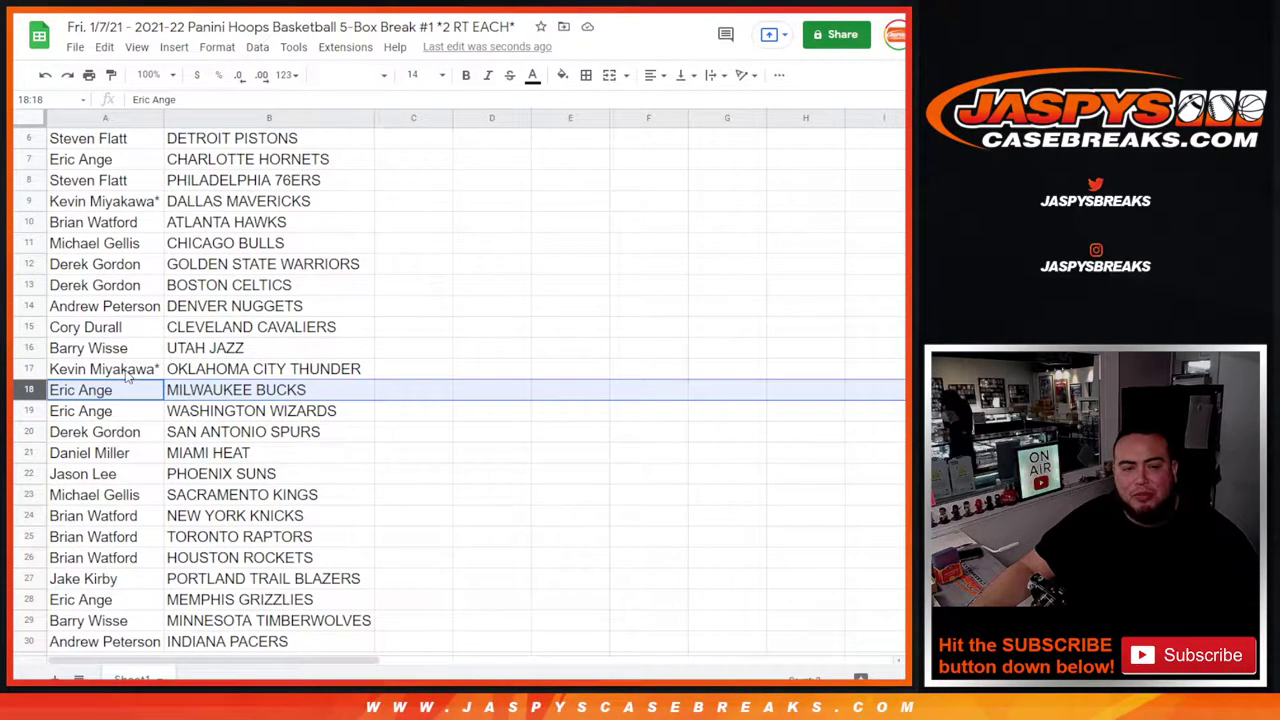
pyautogui.click(30, 369)
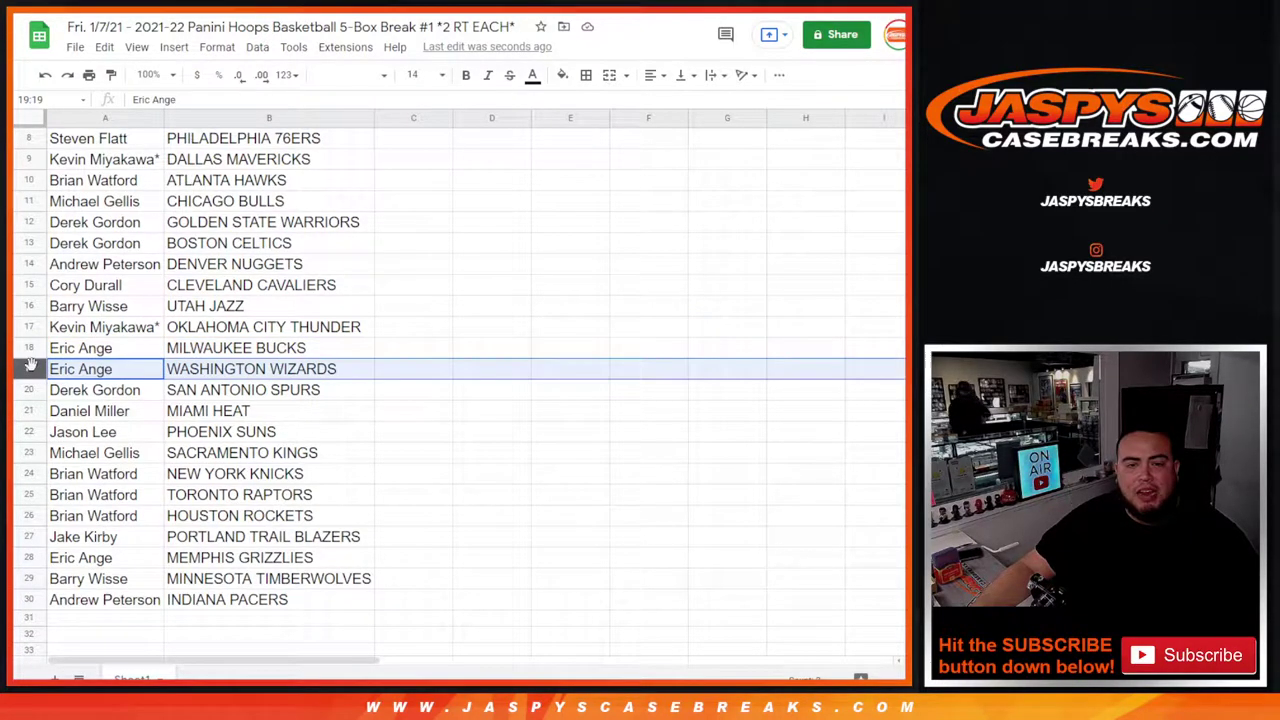
pyautogui.click(30, 390)
pyautogui.click(29, 412)
pyautogui.click(29, 432)
pyautogui.click(29, 453)
pyautogui.click(29, 476)
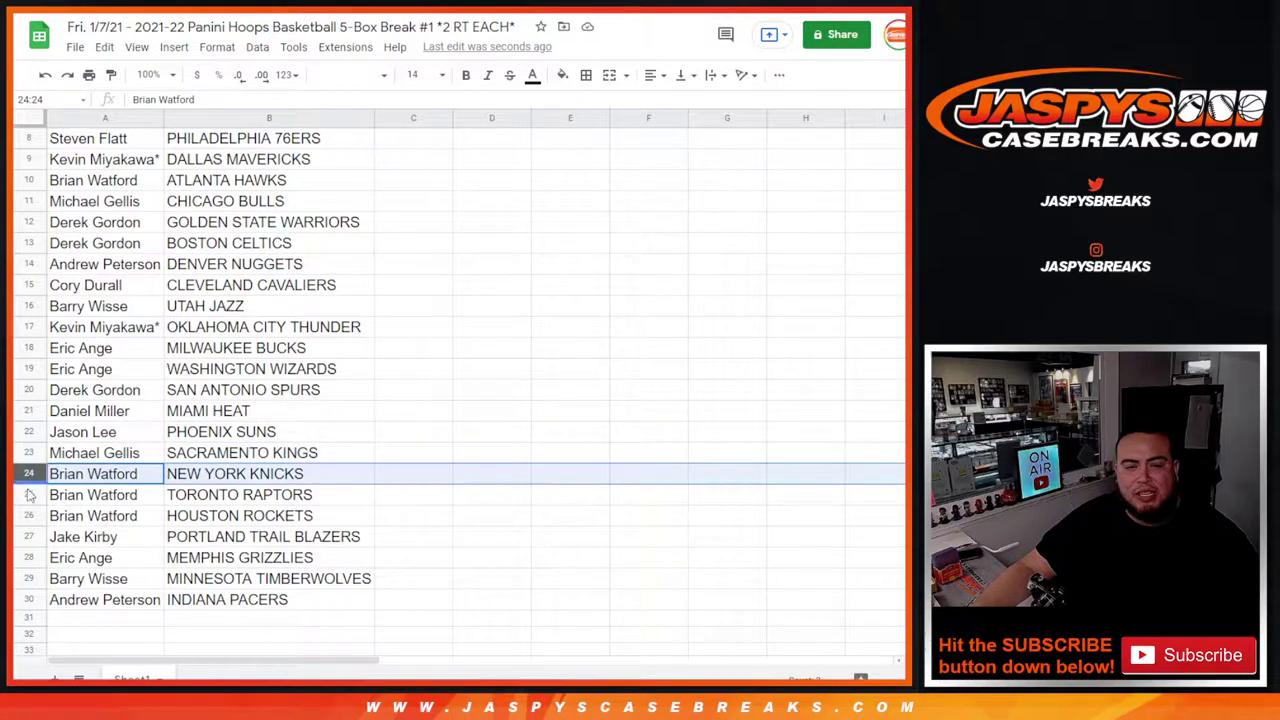
pyautogui.click(29, 495)
pyautogui.click(30, 515)
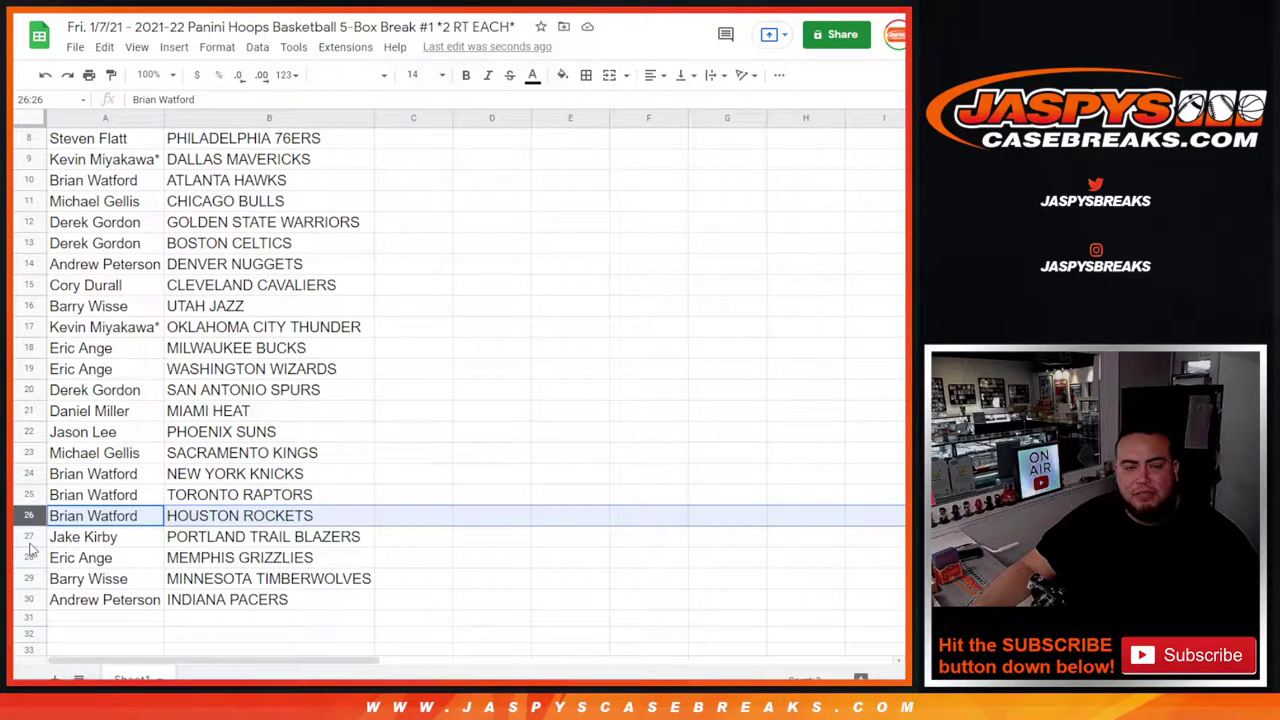
pyautogui.click(31, 537)
pyautogui.click(30, 558)
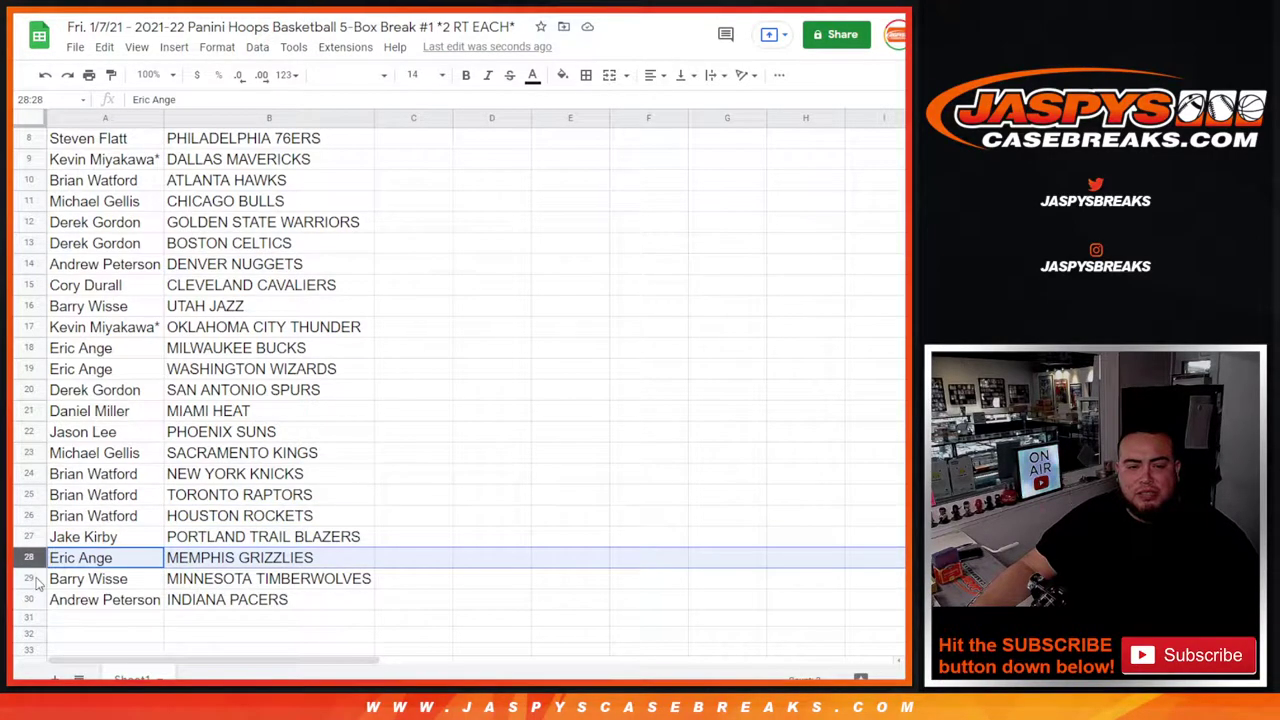
pyautogui.click(30, 579)
pyautogui.click(30, 600)
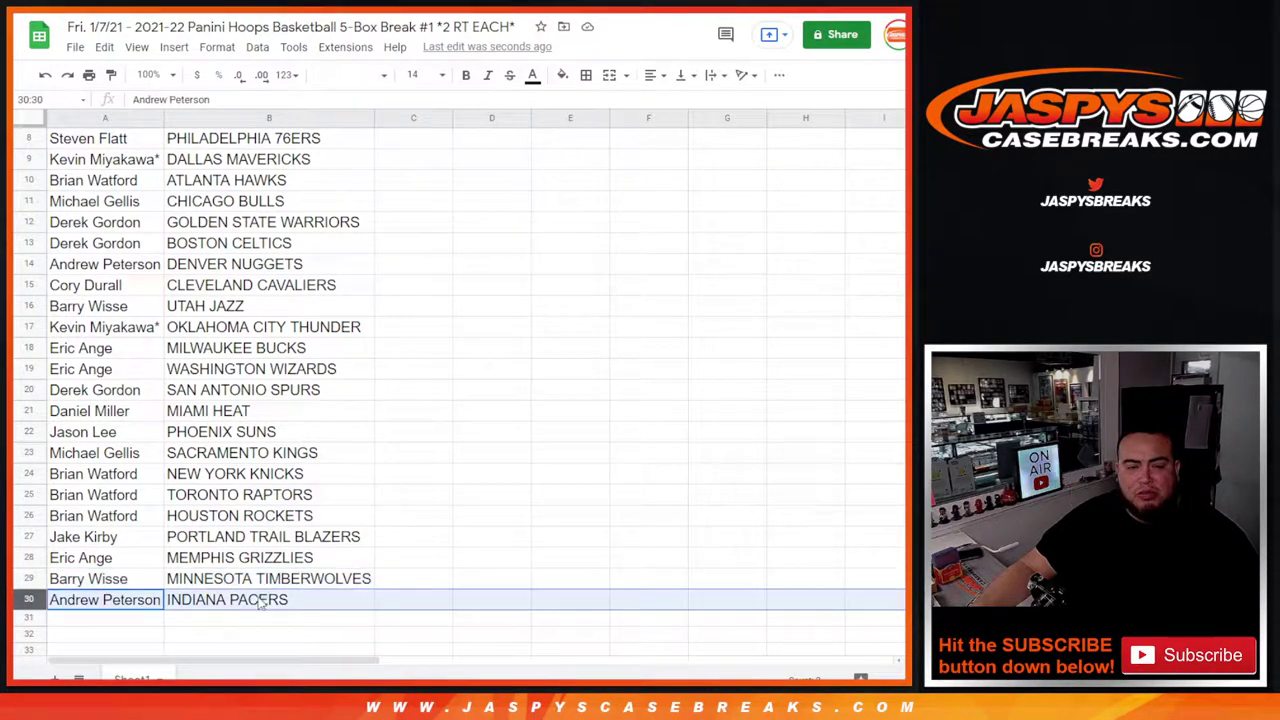
# Step: Sort the sheet by the team names in column B from A to Z
pyautogui.scroll(3, 255, 585)
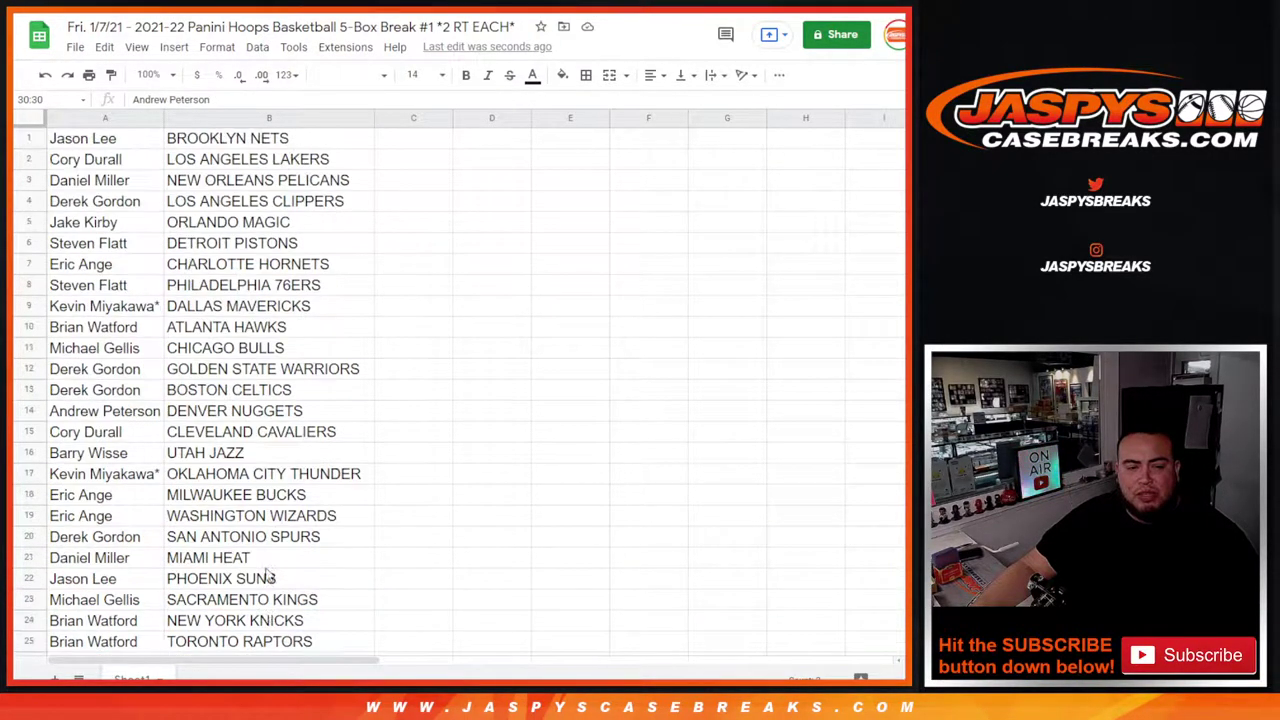
pyautogui.click(366, 122)
pyautogui.click(430, 410)
# Step: Apply all borders to the range A1:B30 and center its text horizontally
pyautogui.moveTo(120, 145); pyautogui.dragTo(260, 495)
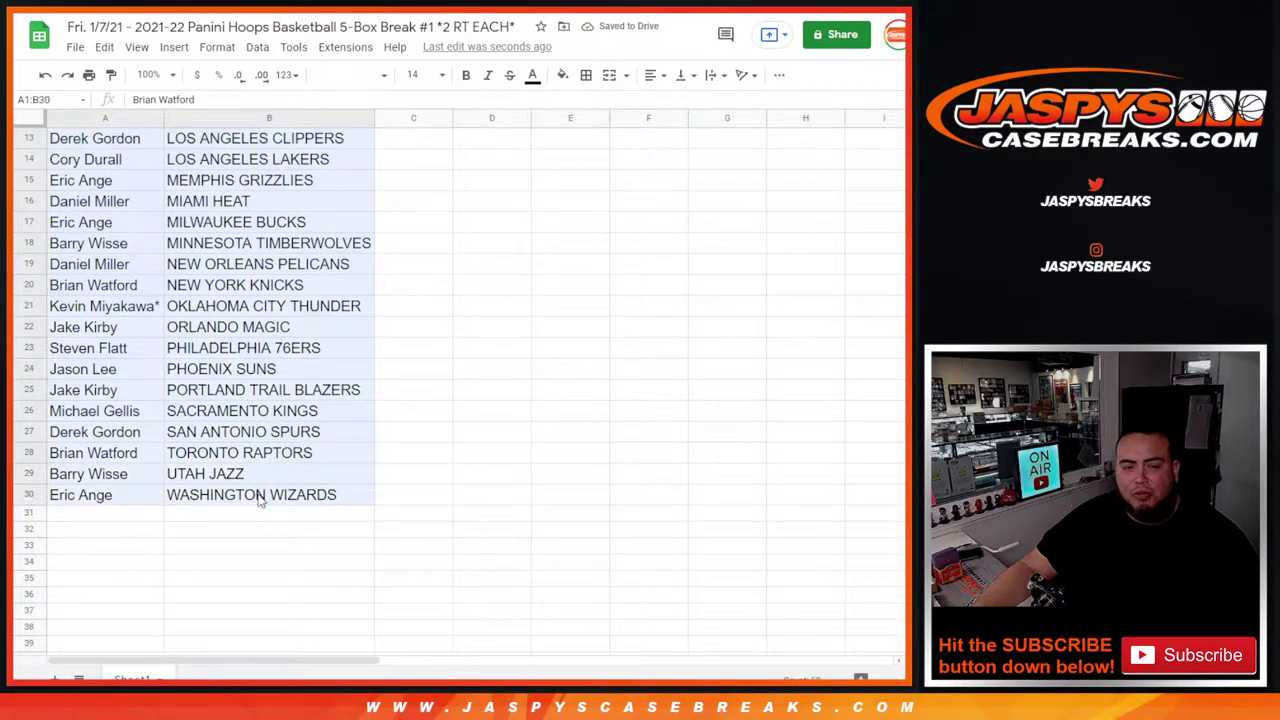
pyautogui.scroll(4, 328, 390)
pyautogui.click(586, 75)
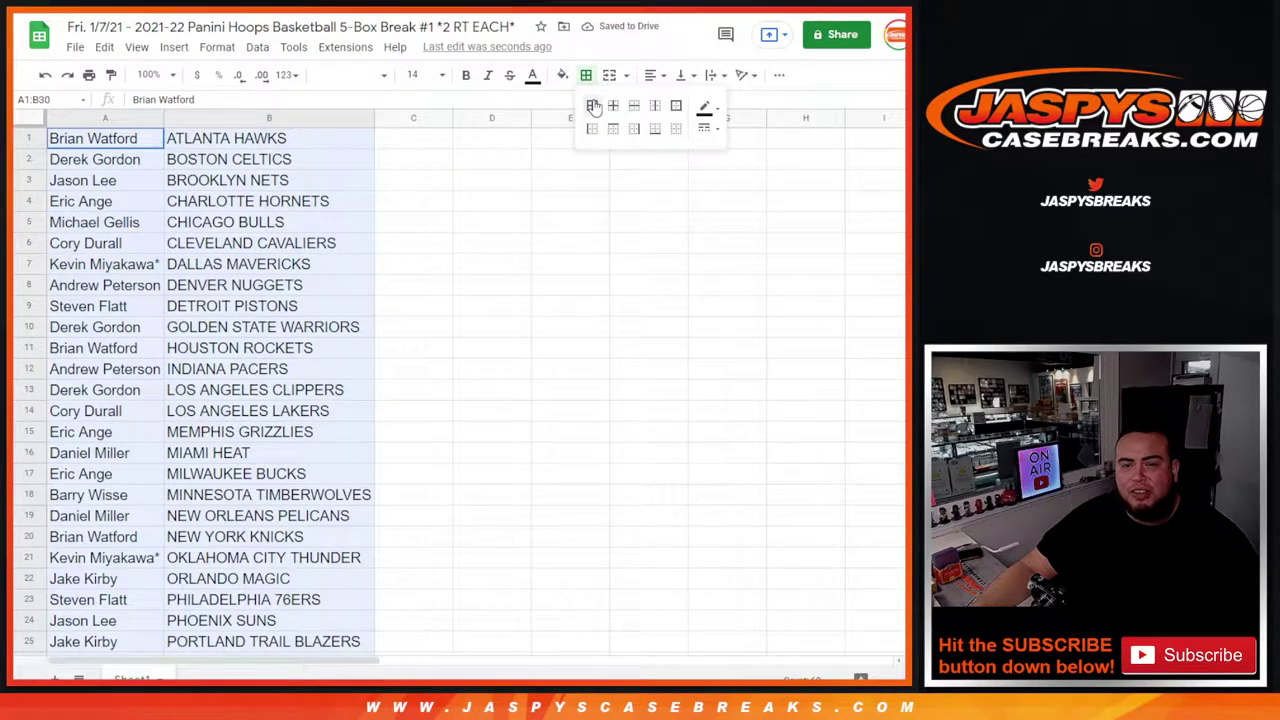
pyautogui.click(590, 103)
pyautogui.click(655, 76)
pyautogui.click(672, 101)
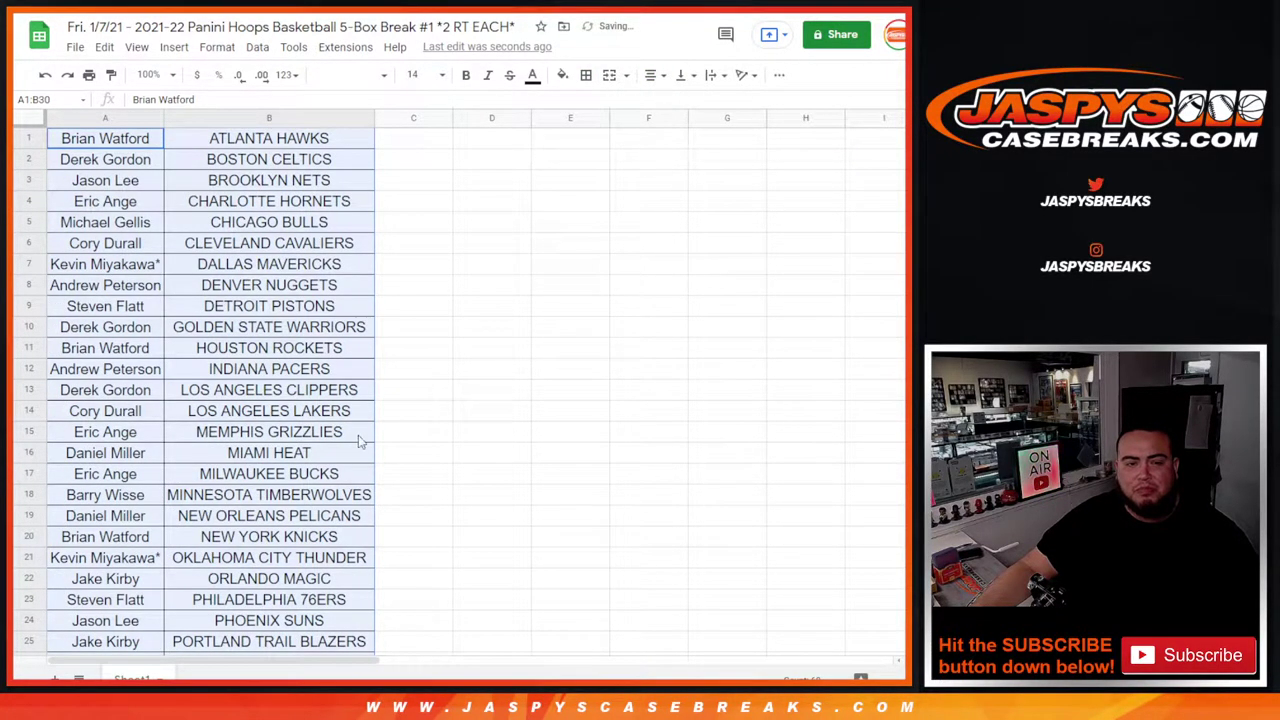